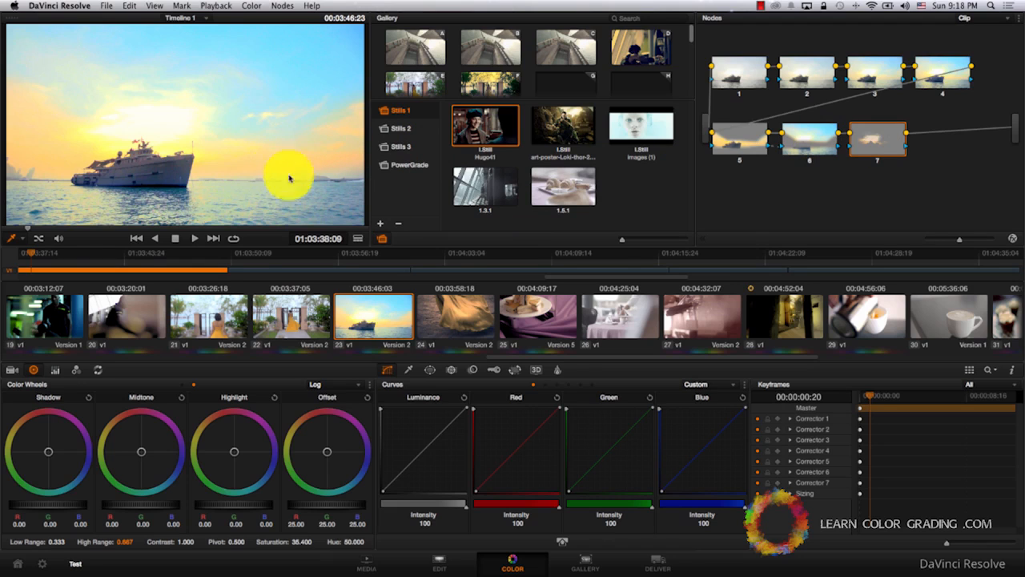
Add a serial node after node 7 on the boat clip and set a dynamic keyframe at 00:00:00:00 on the Master track.
{"action": "left_click", "coordinate": [261, 7]}
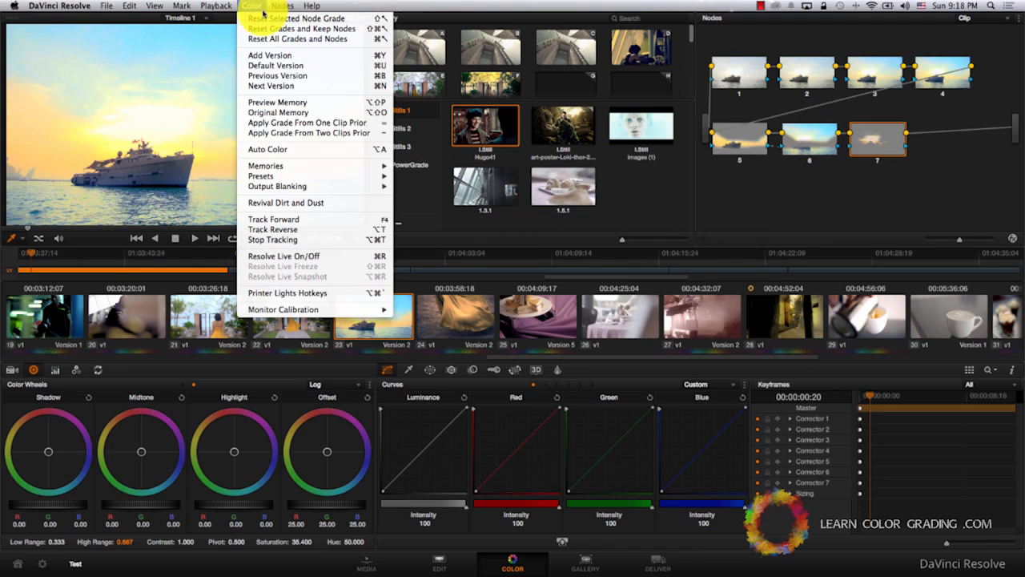
{"action": "left_click", "coordinate": [268, 18]}
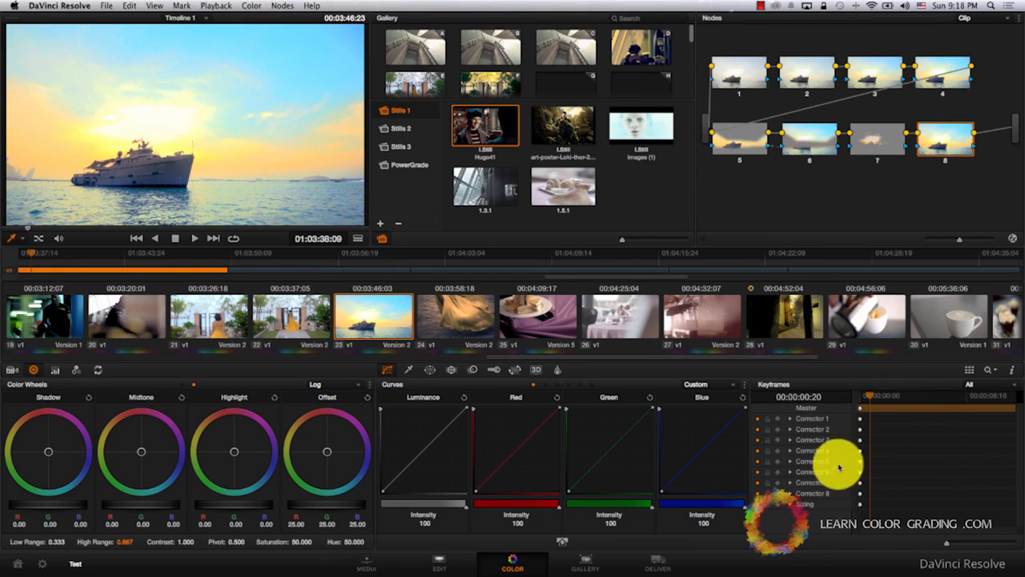
{"action": "left_click_drag", "start_coordinate": [874, 397], "coordinate": [854, 393]}
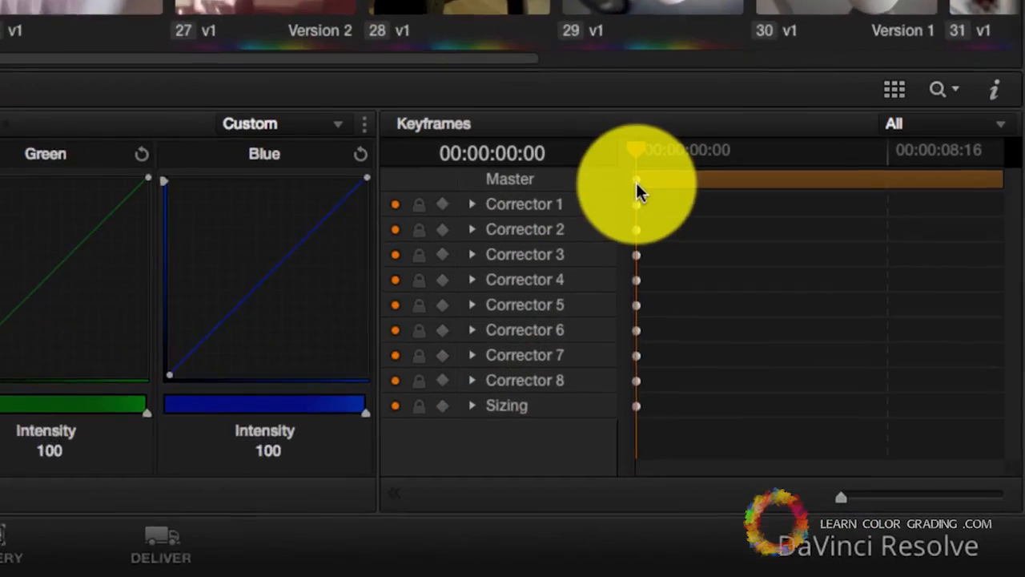
{"action": "right_click", "coordinate": [636, 179]}
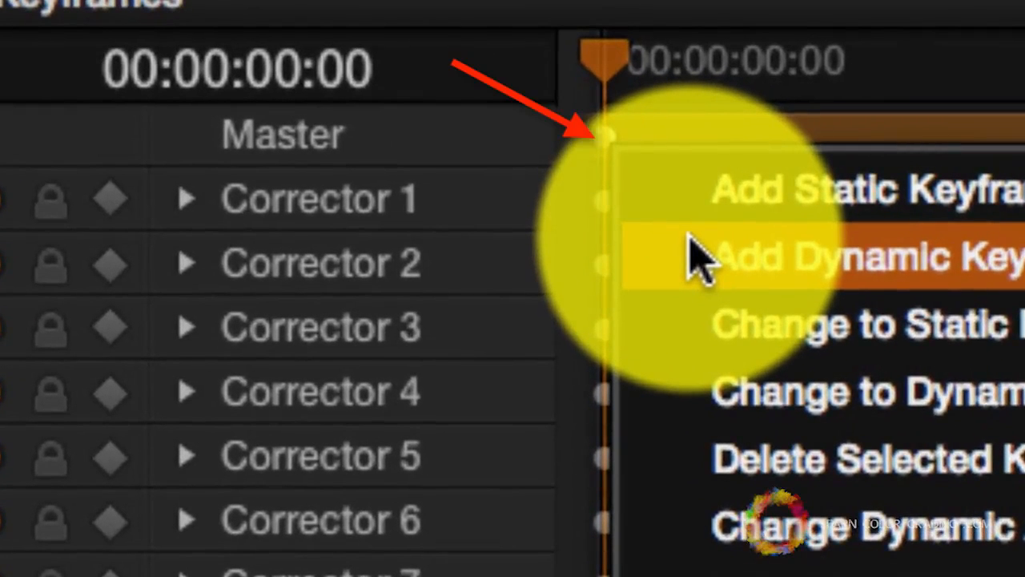
{"action": "left_click", "coordinate": [695, 258]}
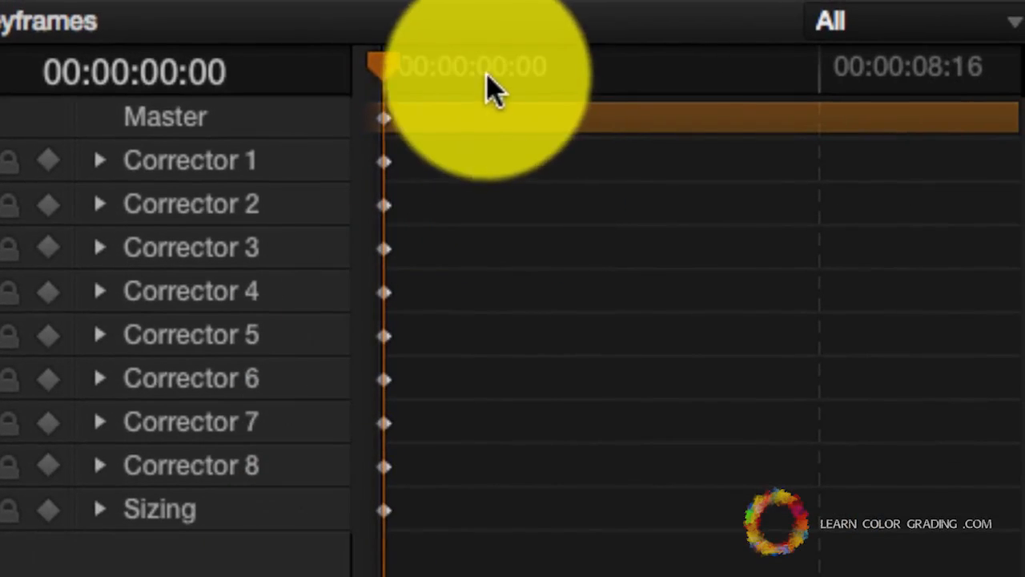
Move the playhead to 00:00:07:10 and add a dynamic keyframe for Corrector 8.
{"action": "left_click_drag", "start_coordinate": [486, 76], "coordinate": [774, 77]}
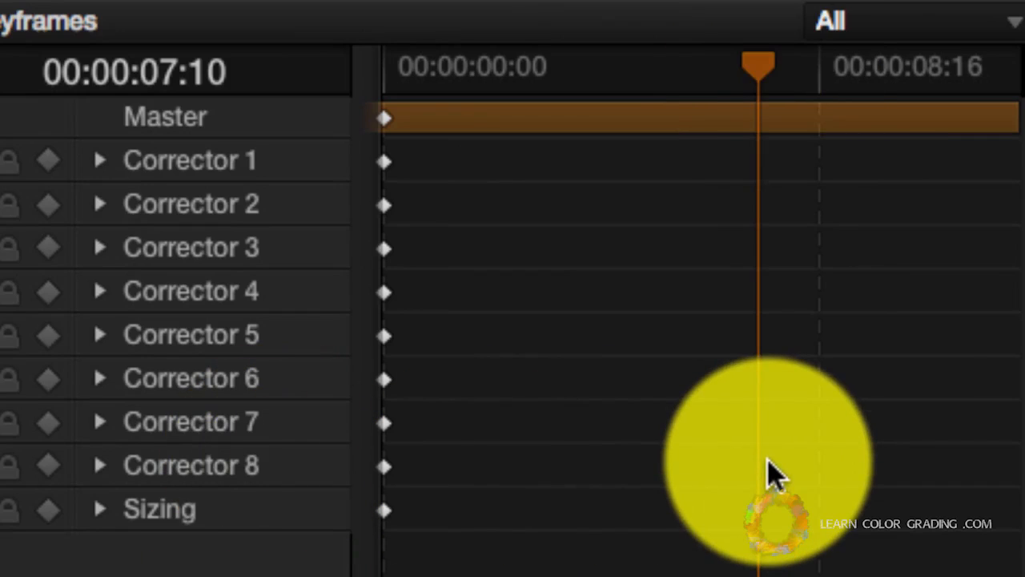
{"action": "right_click", "coordinate": [767, 459]}
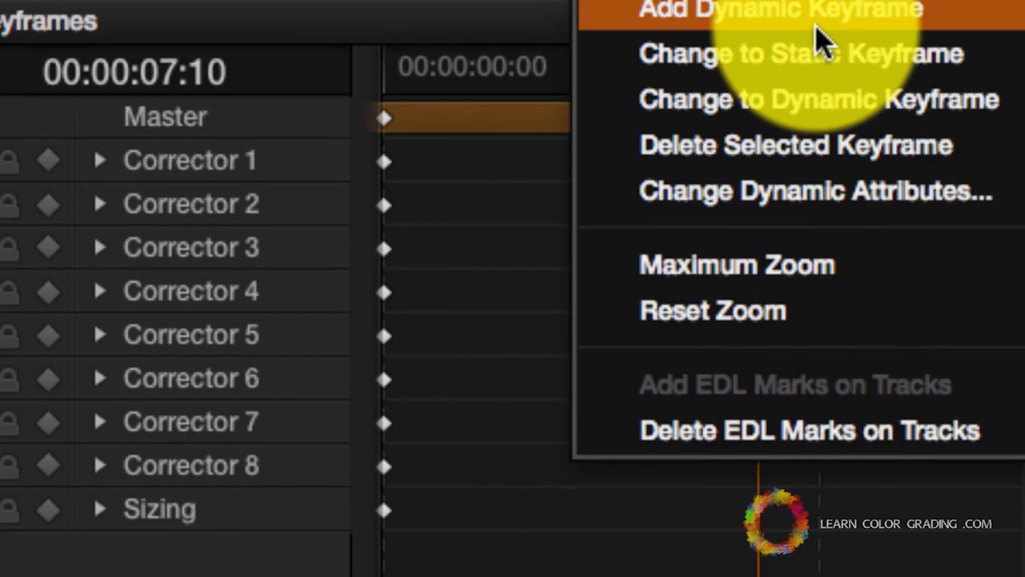
{"action": "left_click", "coordinate": [817, 33]}
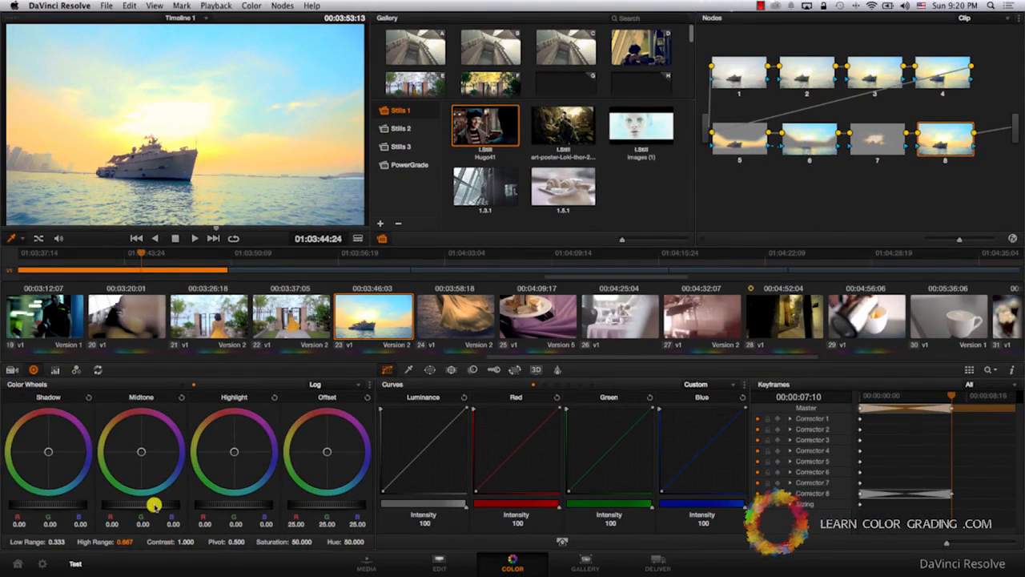
Lower the Log Midtone level to -0.22 in node 8 and switch the color wheels to Primaries.
{"action": "left_click_drag", "start_coordinate": [154, 504], "coordinate": [153, 505]}
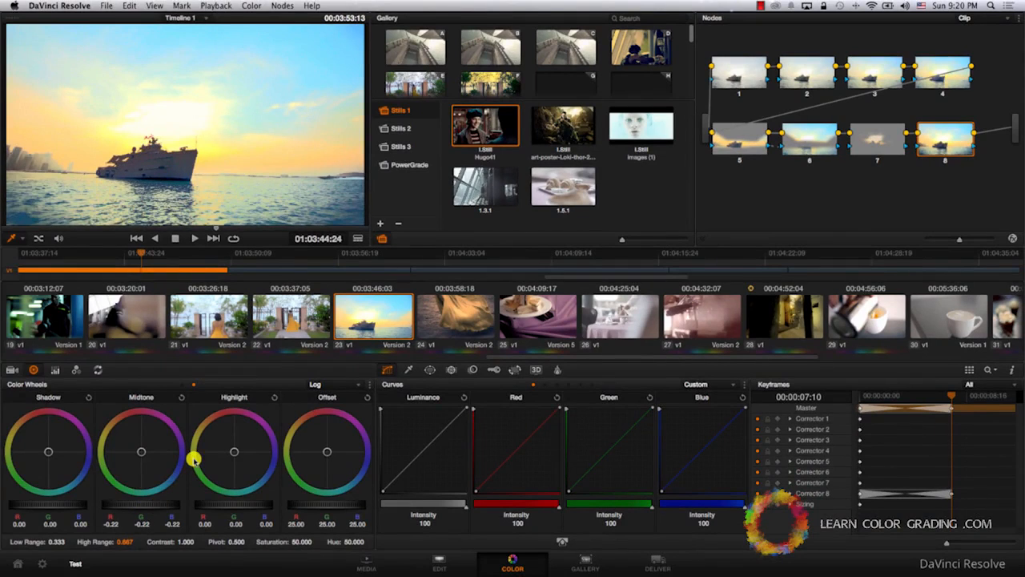
{"action": "left_click", "coordinate": [321, 385]}
{"action": "left_click", "coordinate": [332, 392]}
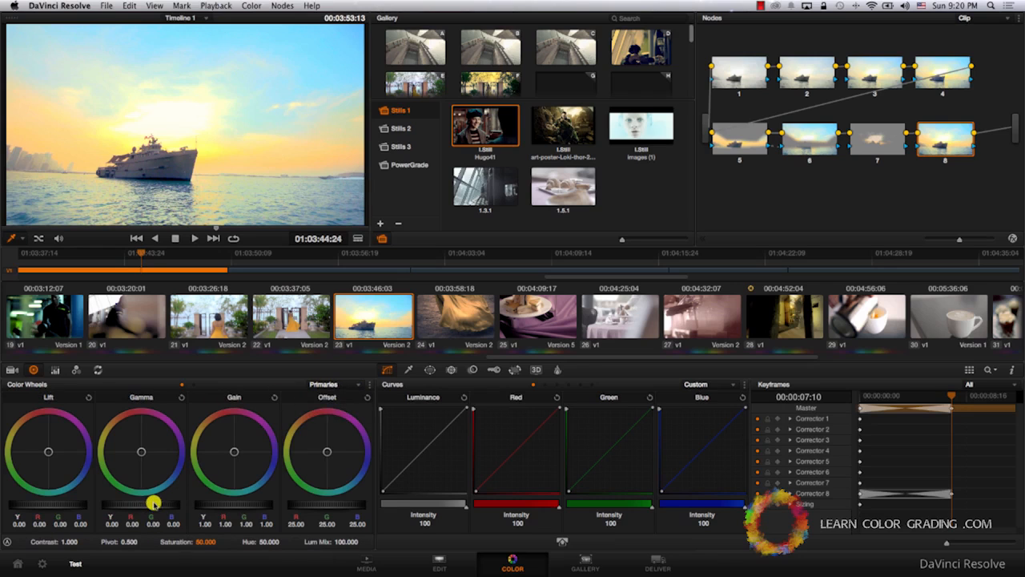
Darken node 8 with Gamma -0.13, Gain 0.54 and Lift -0.06, reduce Saturation to 16.4, and shift the Offset toward blue.
{"action": "left_click_drag", "start_coordinate": [155, 505], "coordinate": [151, 505]}
{"action": "left_click_drag", "start_coordinate": [241, 504], "coordinate": [69, 496]}
{"action": "left_click_drag", "start_coordinate": [157, 542], "coordinate": [70, 542]}
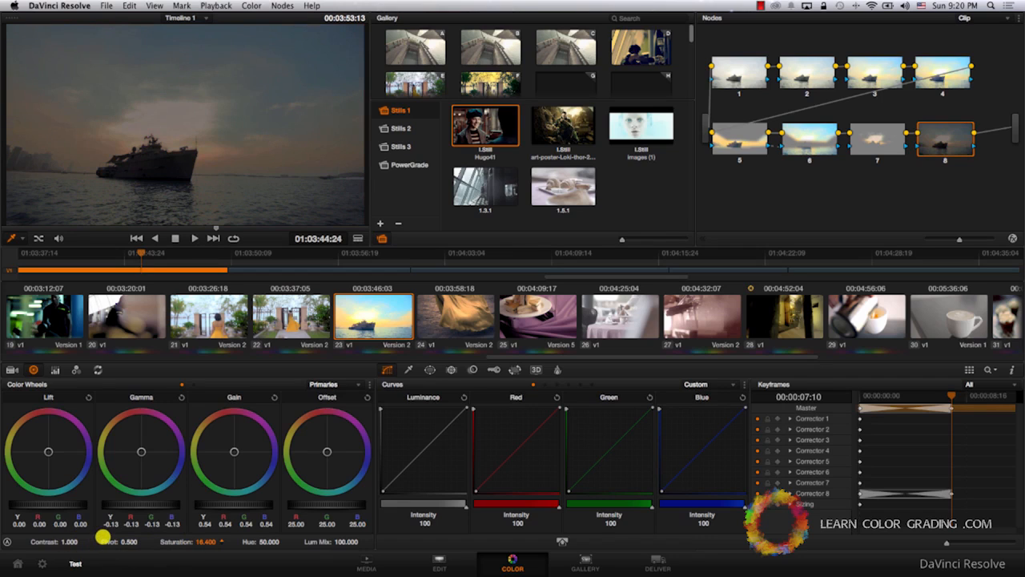
{"action": "left_click_drag", "start_coordinate": [333, 463], "coordinate": [348, 484]}
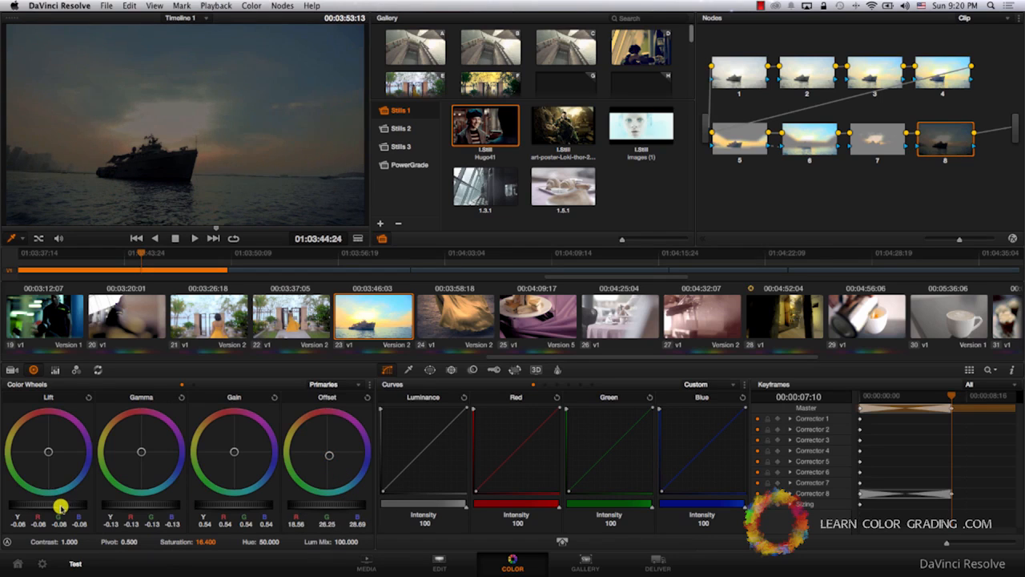
Play the boat clip from its first frame to review the animated day-to-dusk grade.
{"action": "left_click_drag", "start_coordinate": [910, 394], "coordinate": [842, 402]}
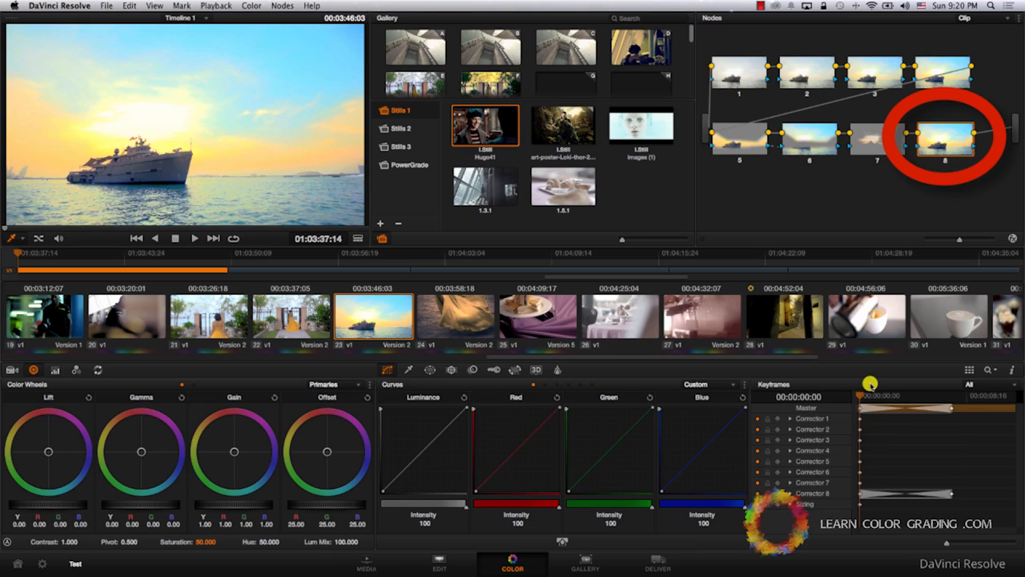
{"action": "key", "text": "space"}
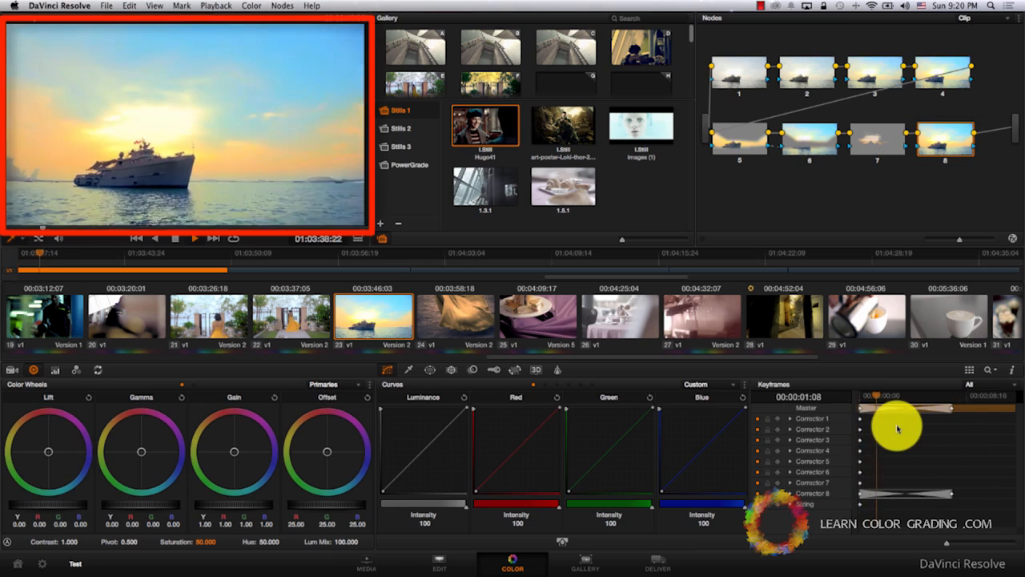
Stop playback, go to the start of clip 22 with the woman at the gate, and add a serial node after node 4.
{"action": "key", "text": "Up"}
{"action": "key", "text": "space"}
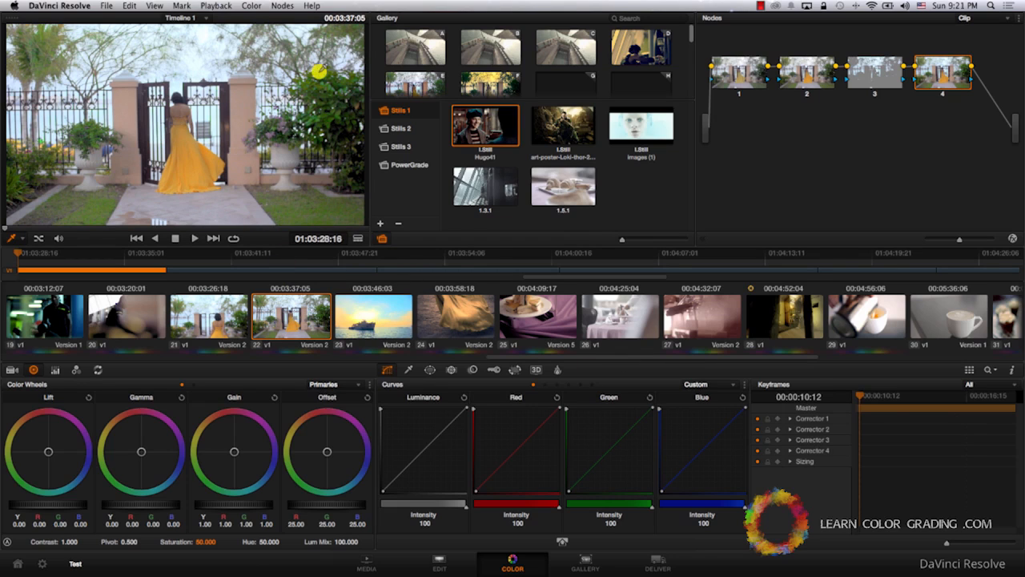
{"action": "left_click", "coordinate": [283, 6]}
{"action": "left_click", "coordinate": [287, 18]}
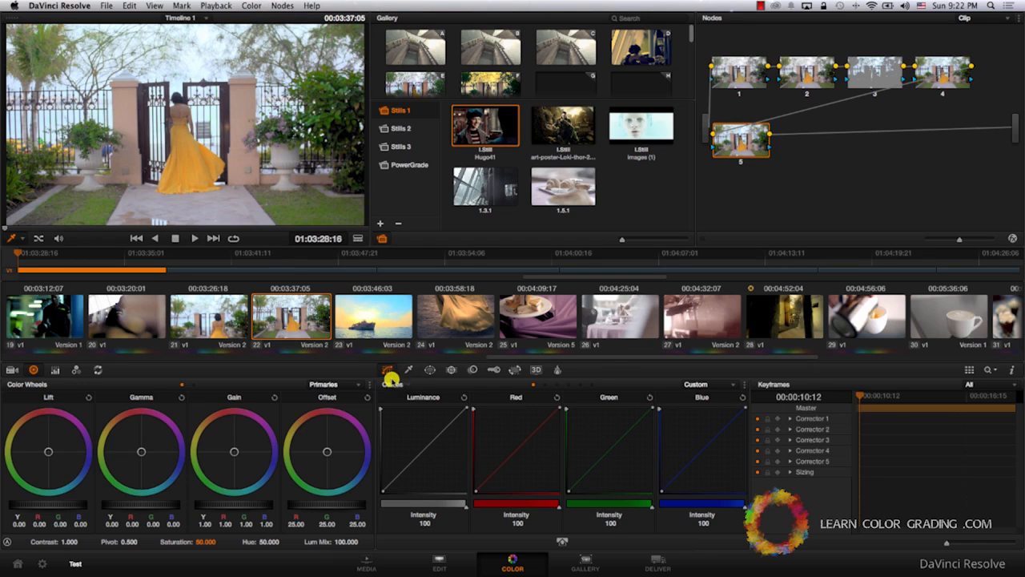
Sample the yellow dress on the Hue Vs Hue curve and spread the outer control points around the sampled hue.
{"action": "left_click", "coordinate": [699, 385]}
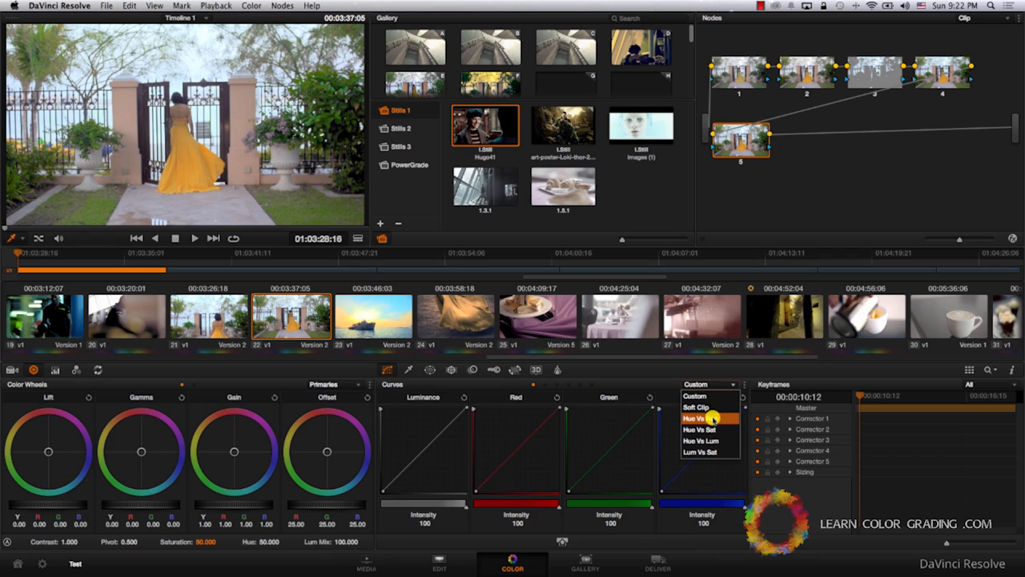
{"action": "left_click", "coordinate": [711, 417]}
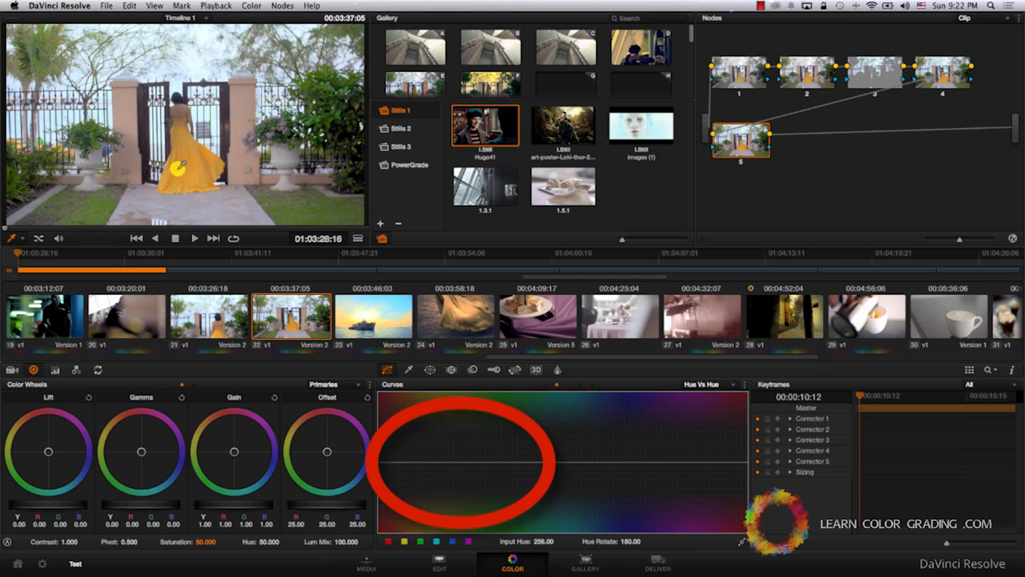
{"action": "left_click", "coordinate": [184, 186]}
{"action": "left_click_drag", "start_coordinate": [430, 464], "coordinate": [438, 465]}
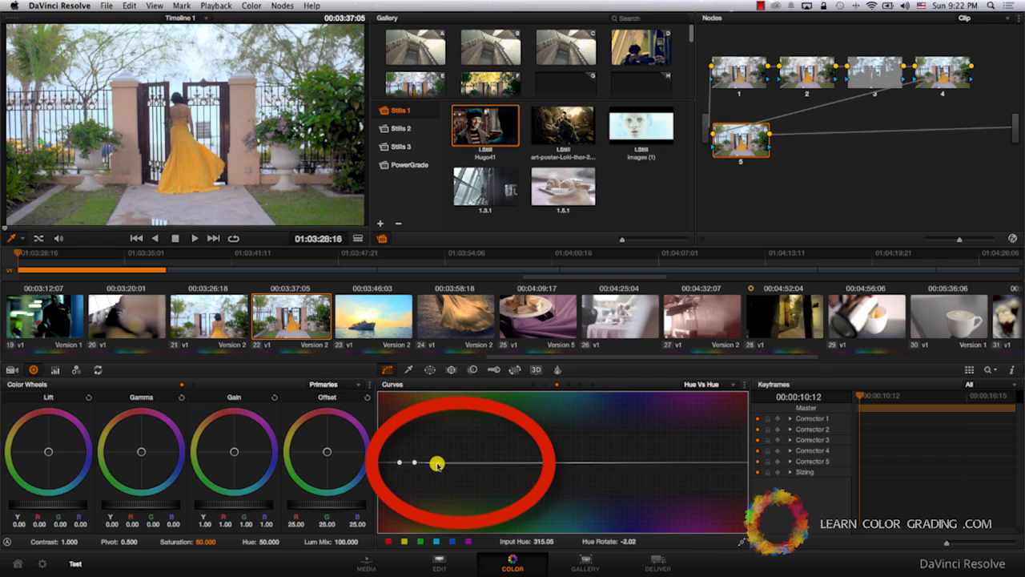
{"action": "left_click", "coordinate": [394, 463]}
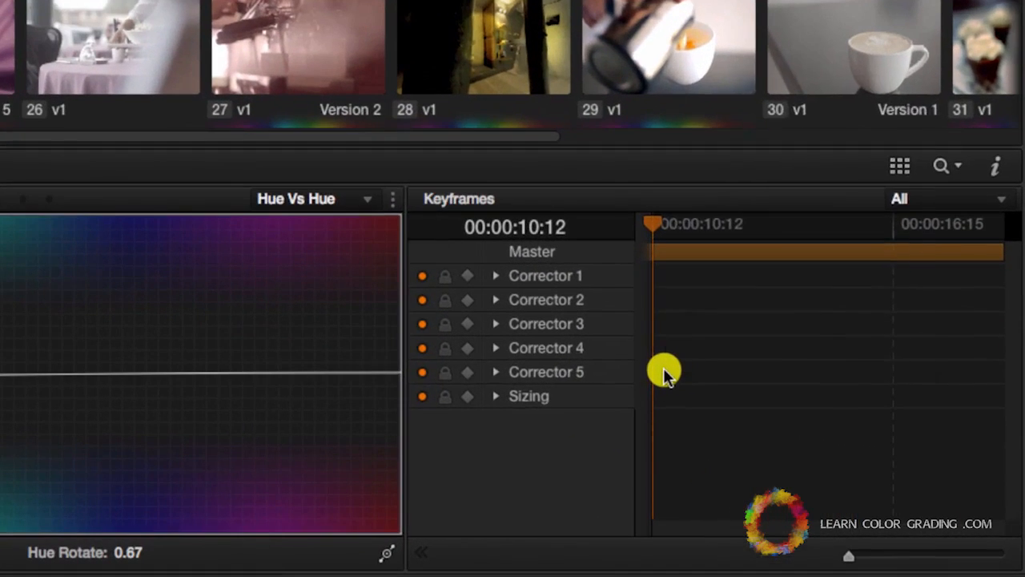
Add dynamic keyframes for Corrector 5 at 00:00:10:12 and 00:00:14:03.
{"action": "right_click", "coordinate": [863, 461]}
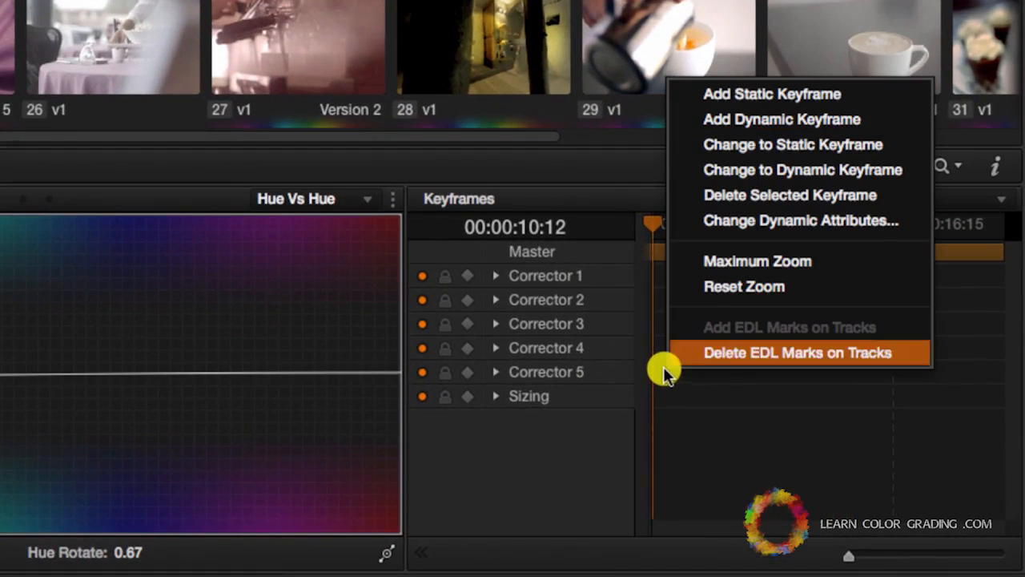
{"action": "left_click", "coordinate": [749, 122]}
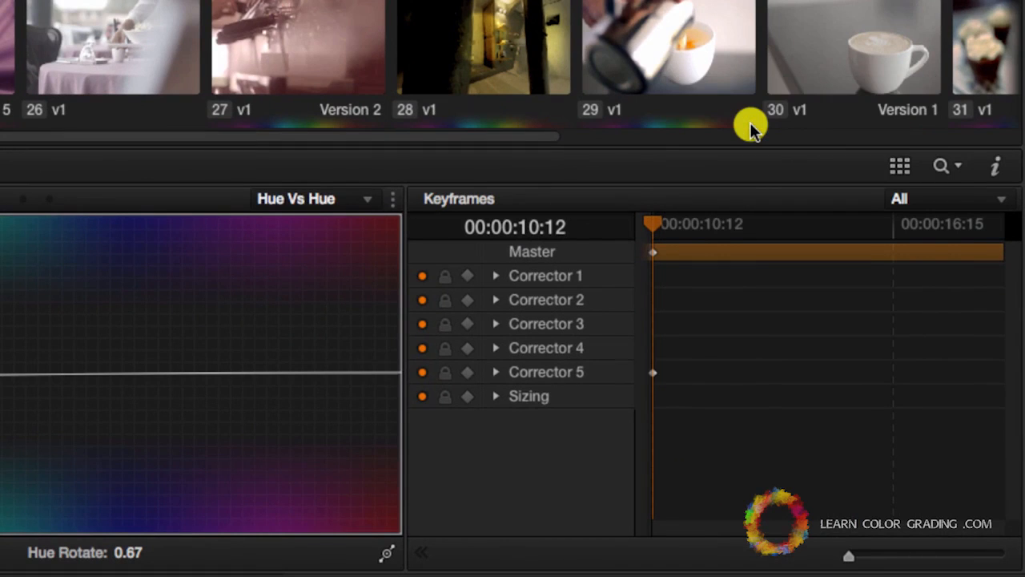
{"action": "left_click", "coordinate": [879, 232]}
{"action": "left_click", "coordinate": [800, 229]}
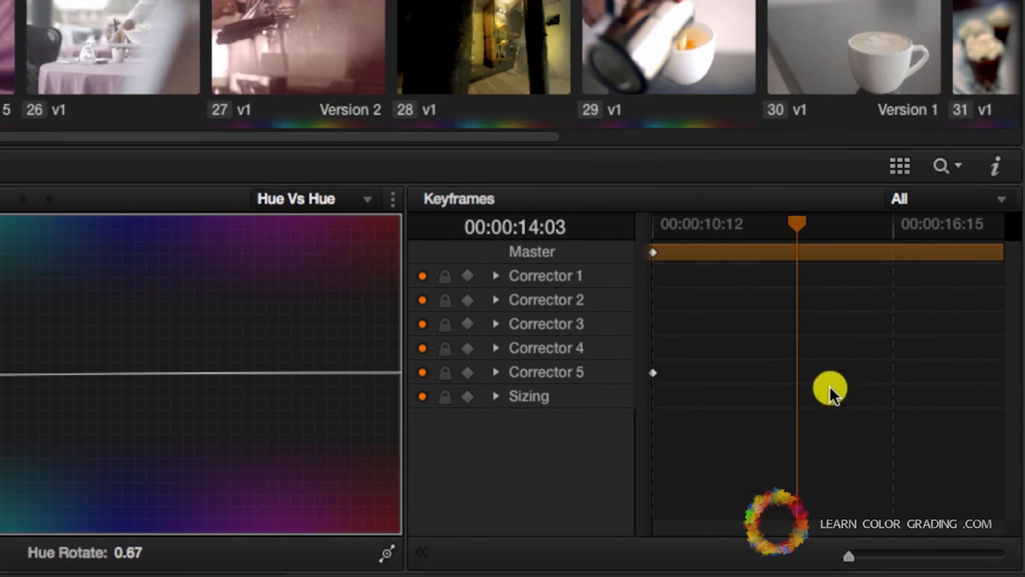
{"action": "right_click", "coordinate": [796, 368]}
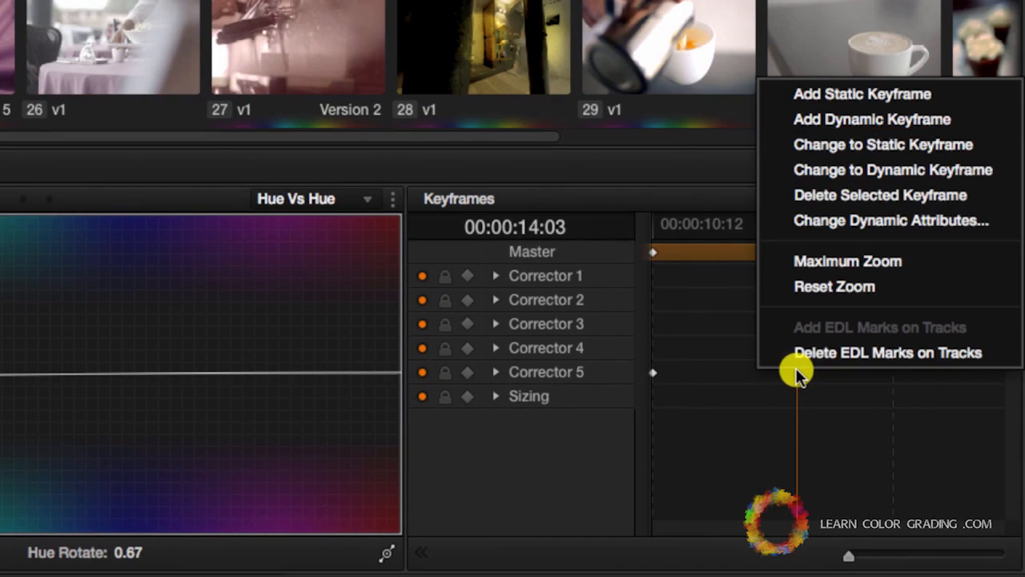
{"action": "left_click", "coordinate": [864, 121]}
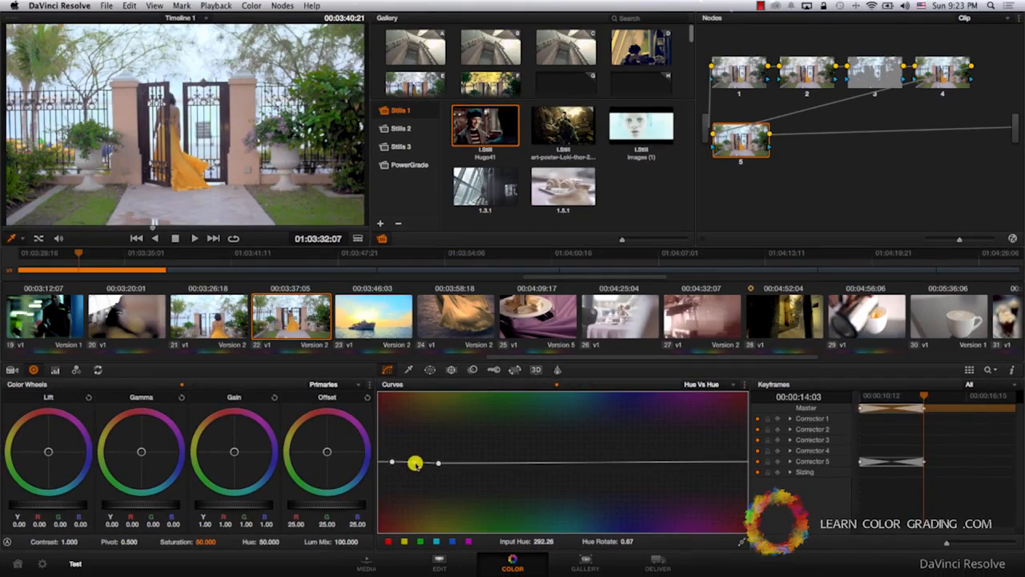
Turn the dress green by lowering its middle curve point to a Hue Rotate of about -99.10, and return to the clip's start.
{"action": "left_click_drag", "start_coordinate": [415, 463], "coordinate": [411, 504]}
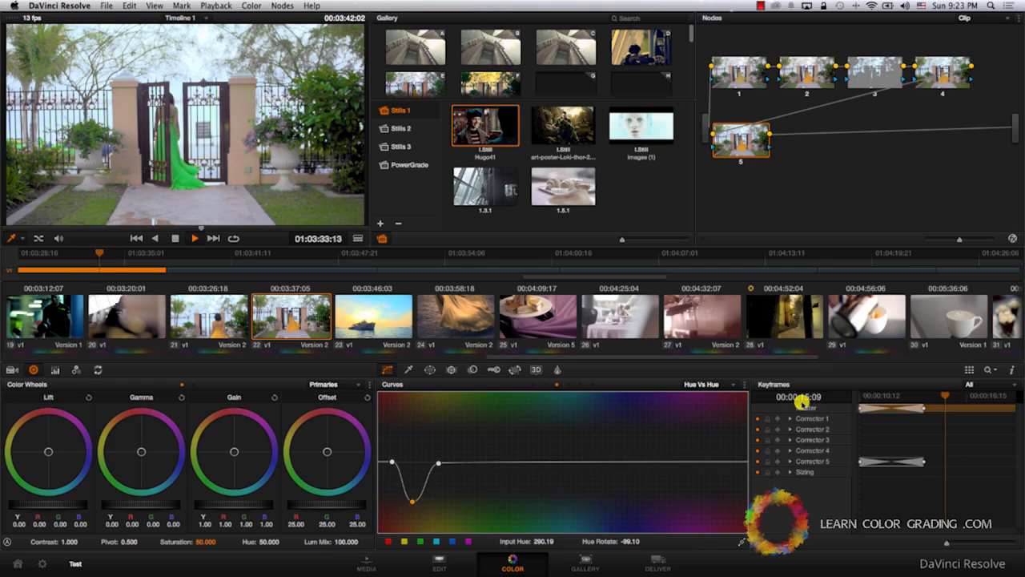
{"action": "key", "text": "Up"}
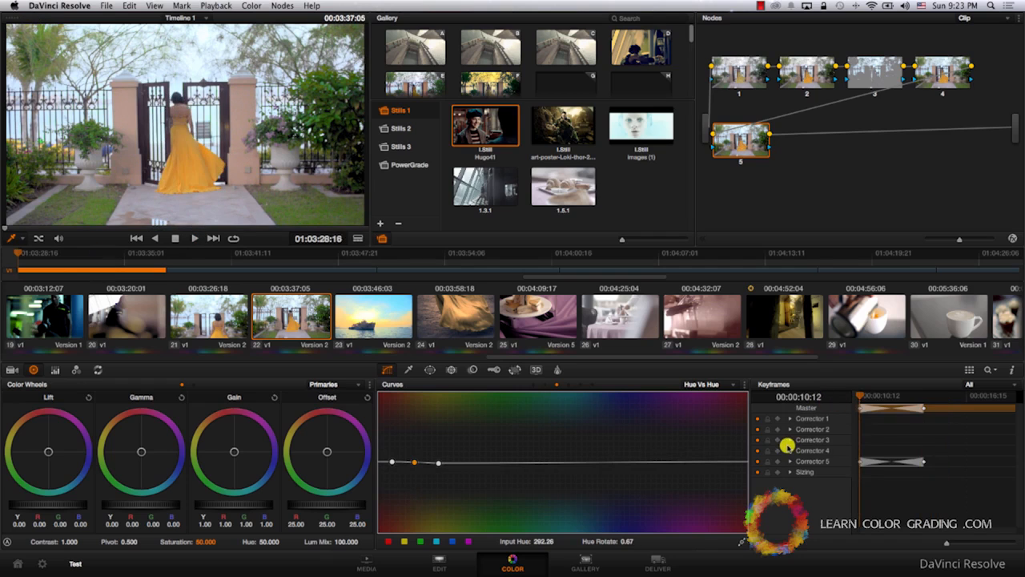
{"action": "left_click", "coordinate": [417, 463]}
At 00:00:14:03, sample the sky on the Hue Vs Hue curve and rotate its hue to about -84.27.
{"action": "left_click_drag", "start_coordinate": [913, 396], "coordinate": [931, 396]}
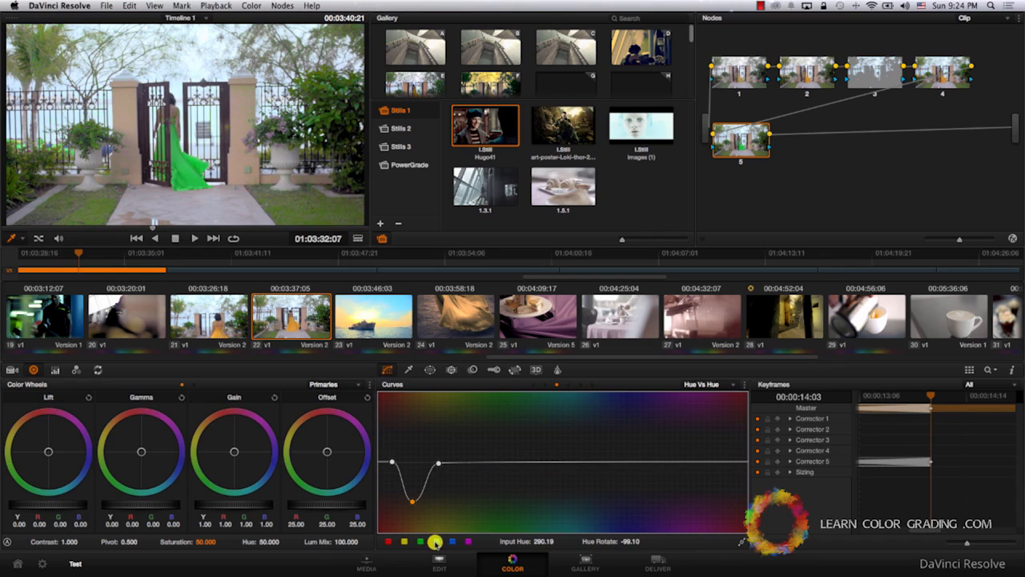
{"action": "left_click", "coordinate": [198, 62]}
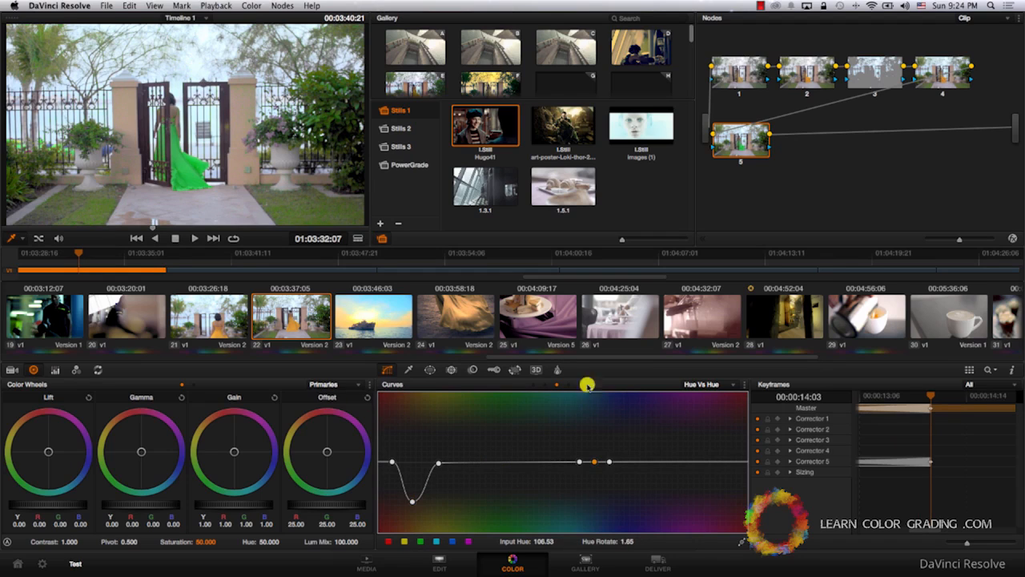
{"action": "left_click_drag", "start_coordinate": [612, 463], "coordinate": [591, 495]}
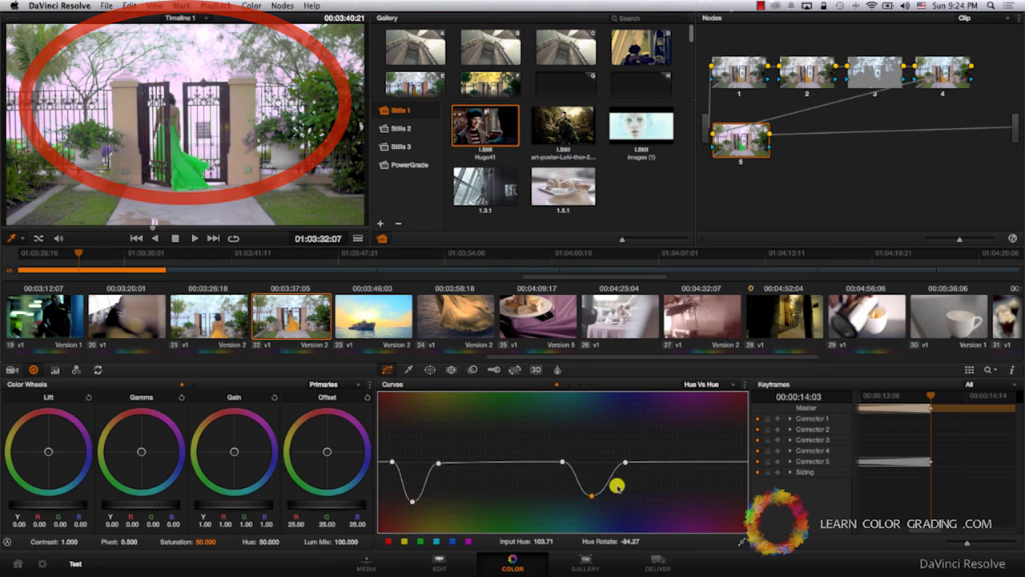
Play clip 22 from its first frame to review the animated dress and sky colors.
{"action": "left_click", "coordinate": [859, 394]}
{"action": "key", "text": "space"}
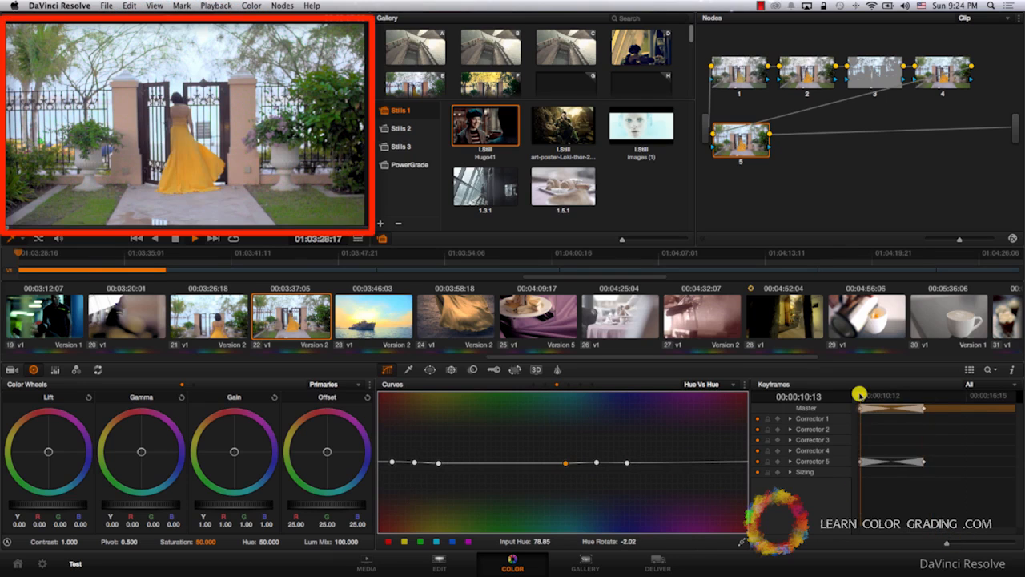